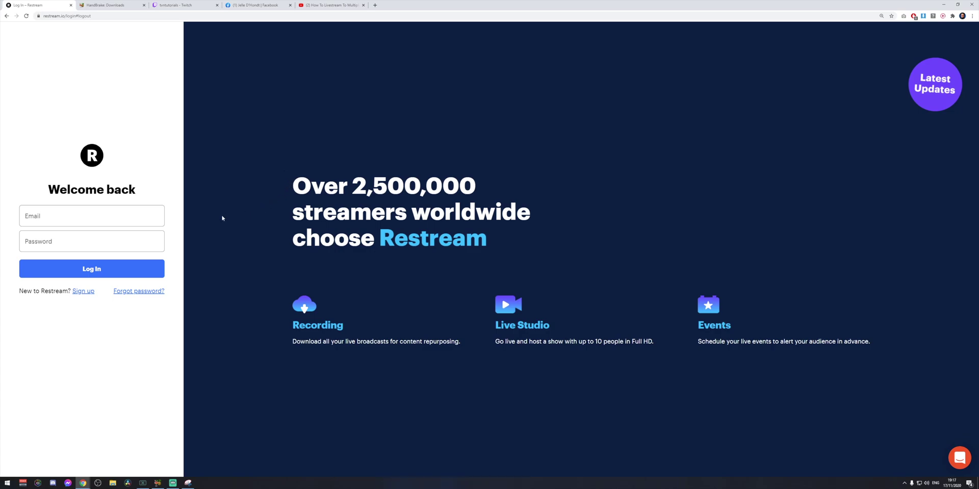
# Step: Sign up to Restream through the tutorial's description link and start adding a new channel
pyautogui.click(331, 5)
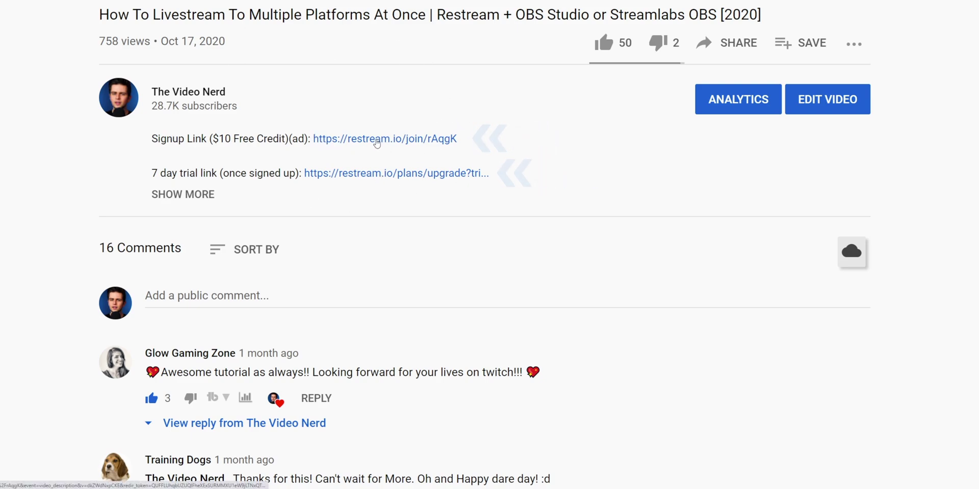
pyautogui.click(377, 141)
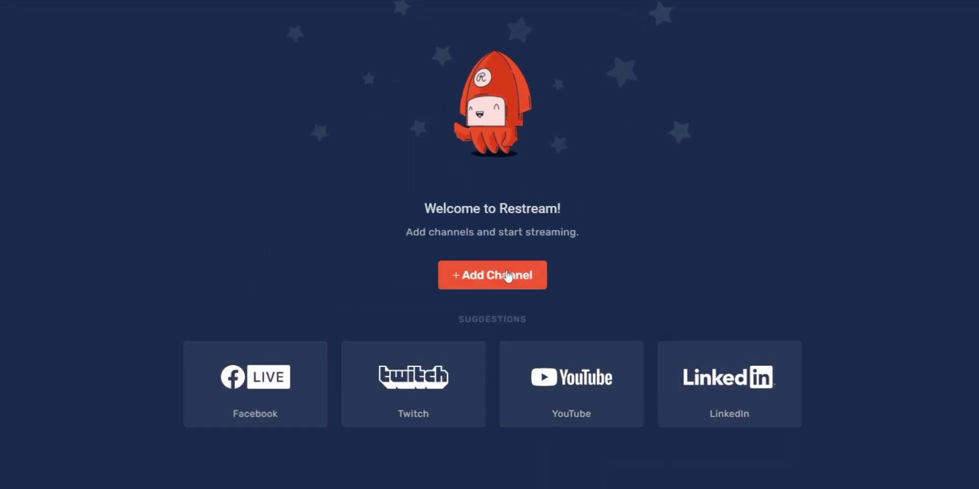
pyautogui.click(490, 276)
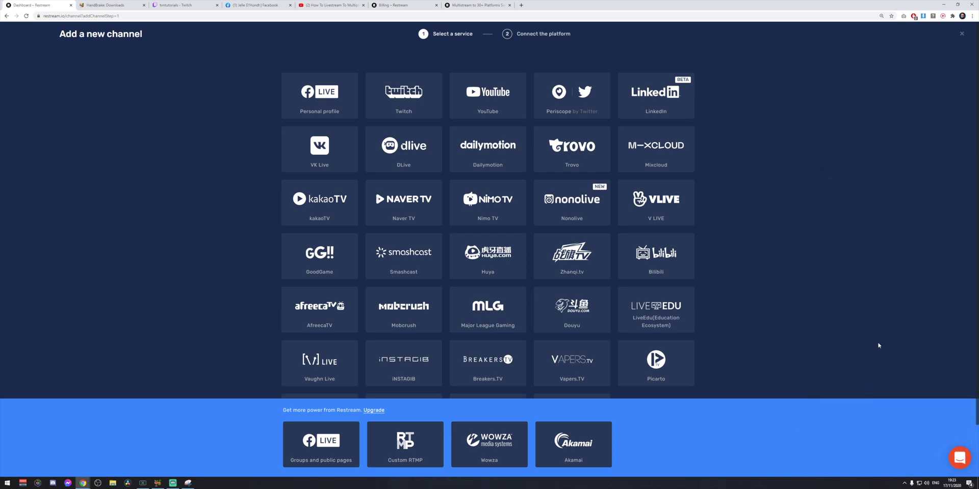
# Step: Open the 7 day trial link from the YouTube description and review Restream's plans page
pyautogui.click(332, 4)
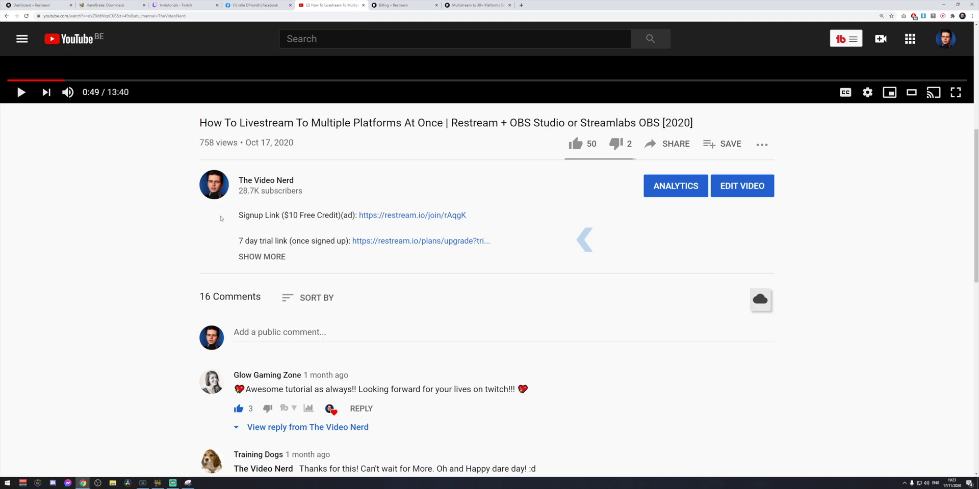
pyautogui.moveTo(236, 240); pyautogui.dragTo(502, 249)
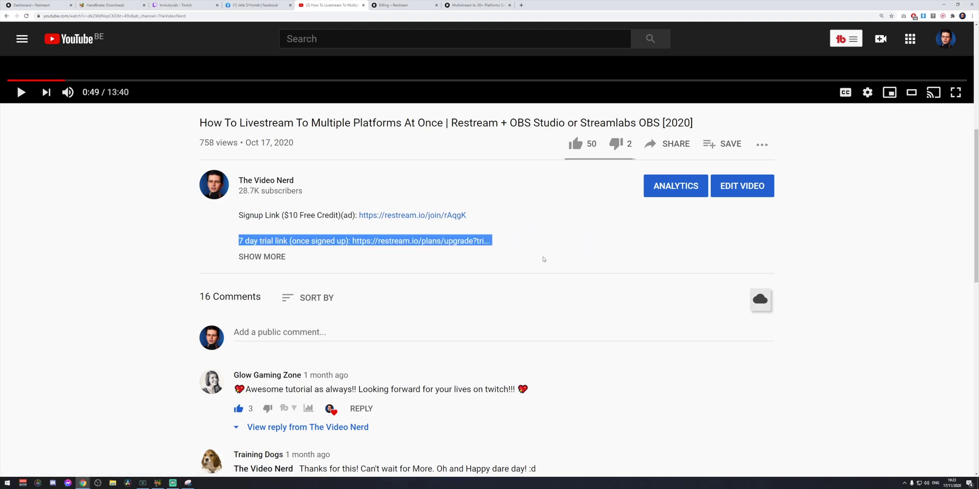
pyautogui.click(414, 242)
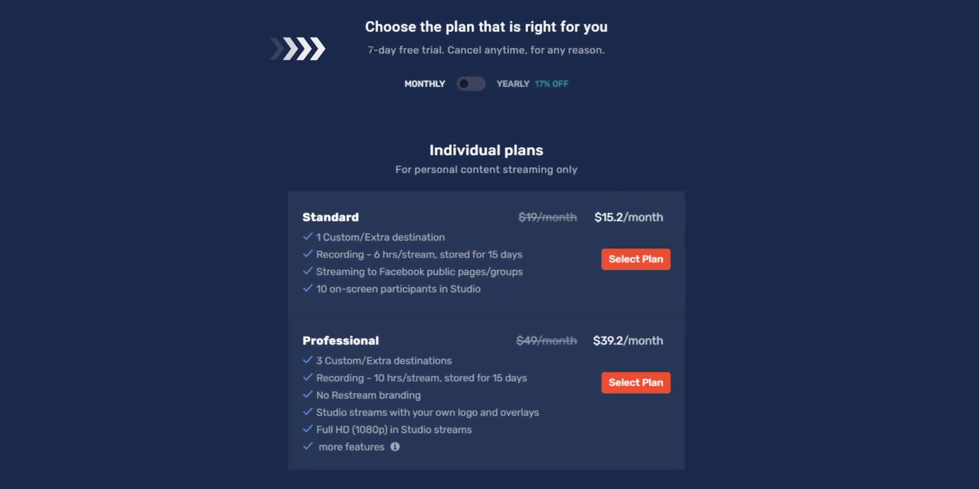
pyautogui.moveTo(366, 49); pyautogui.dragTo(449, 50)
pyautogui.click(449, 50)
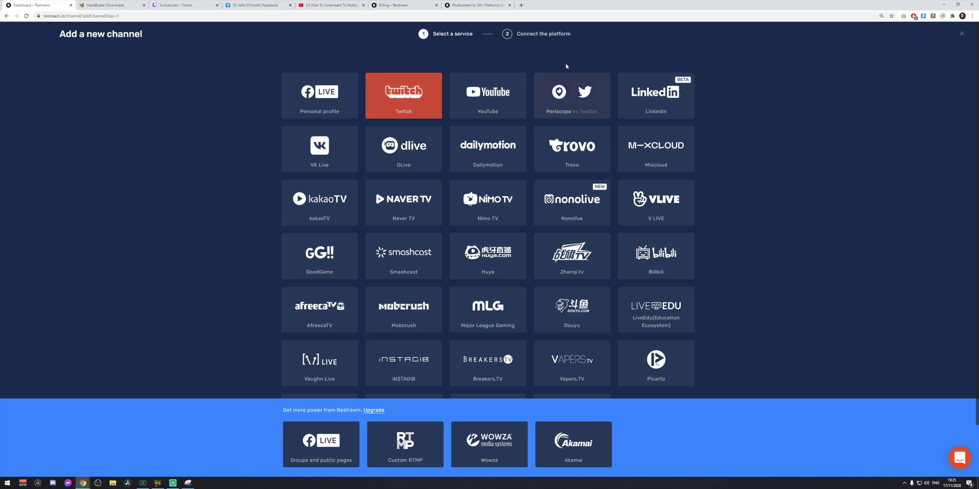
# Step: Choose Twitch and connect the Twitch account as a Restream destination
pyautogui.click(397, 104)
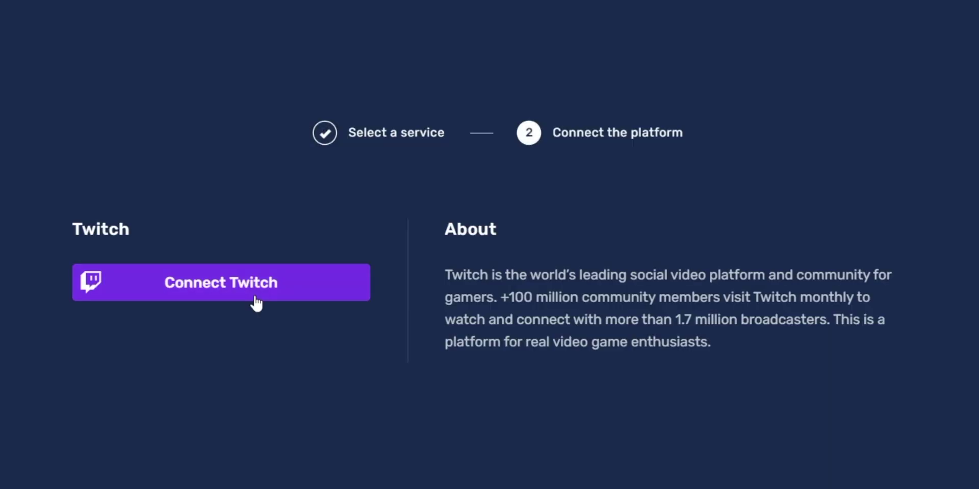
pyautogui.click(210, 295)
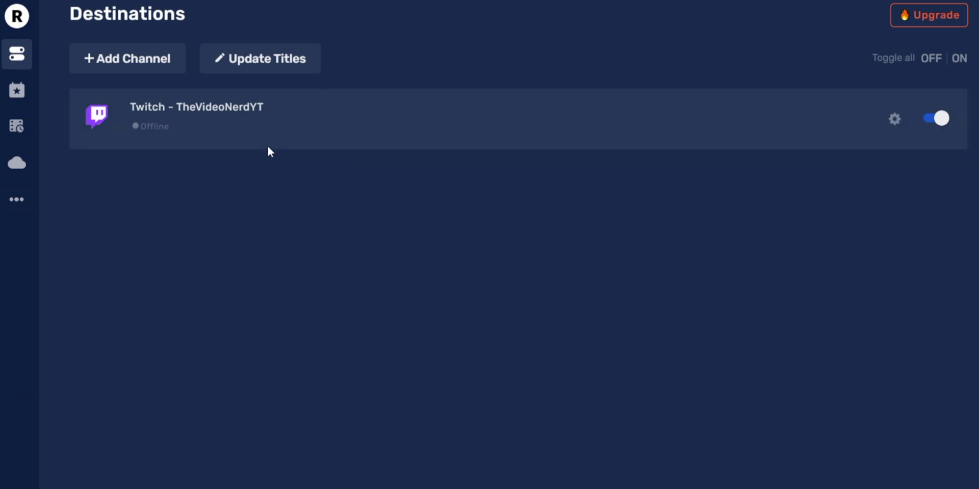
# Step: Add another channel and reach the 'How to prepare videos for Scheduler streams with HandBrake' article
pyautogui.click(131, 63)
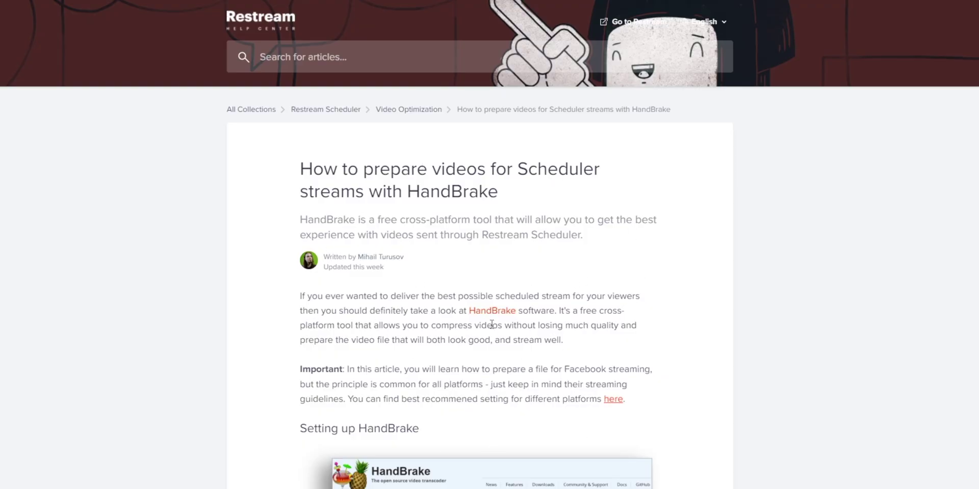
# Step: Run the HandBrake 1.3.3 setup wizard to install it and launch it from Start
pyautogui.scroll(-20, 539, 291)
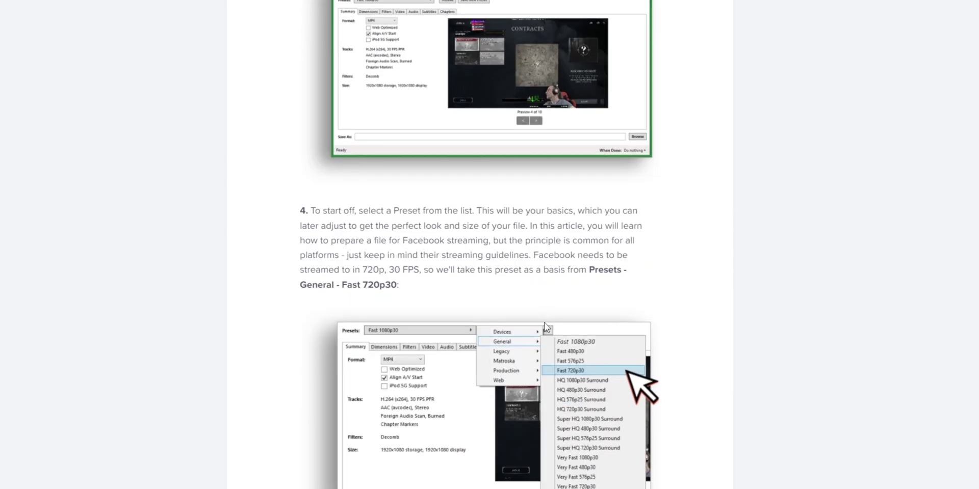
pyautogui.scroll(20, 545, 324)
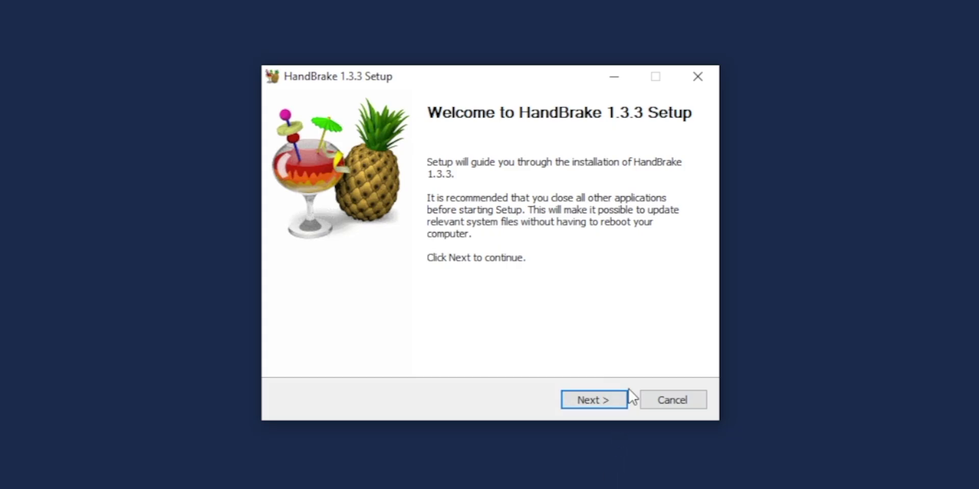
pyautogui.click(592, 401)
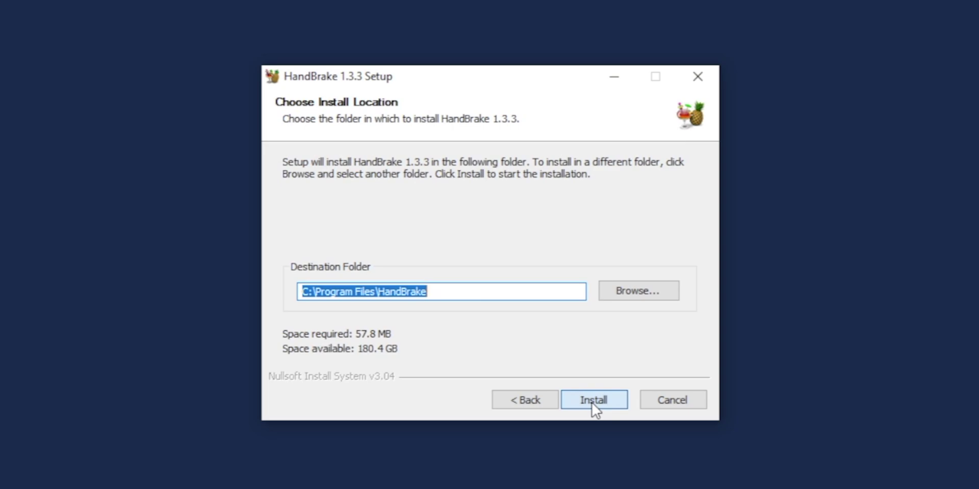
pyautogui.click(592, 402)
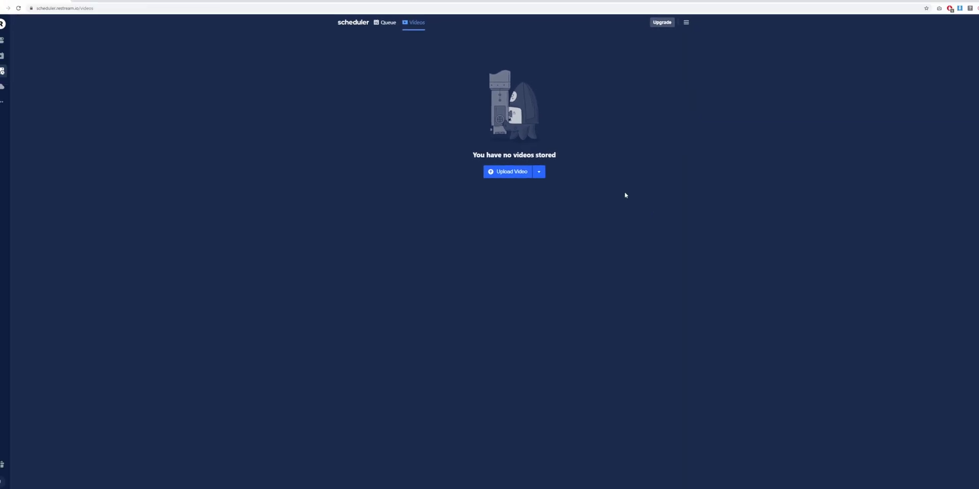
pyautogui.click(7, 483)
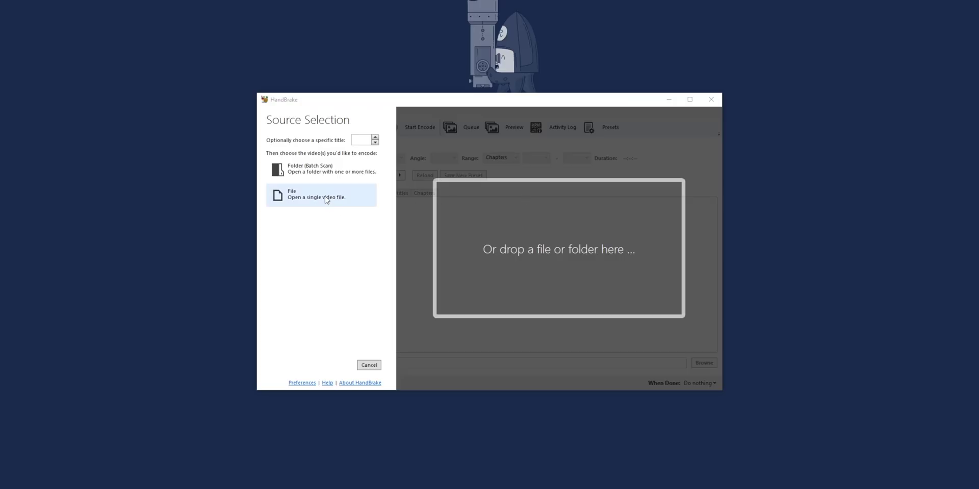
# Step: Load 'Building The Perfect Streaming Setup 4K YT' from the Building Stream Setup folder
pyautogui.click(310, 202)
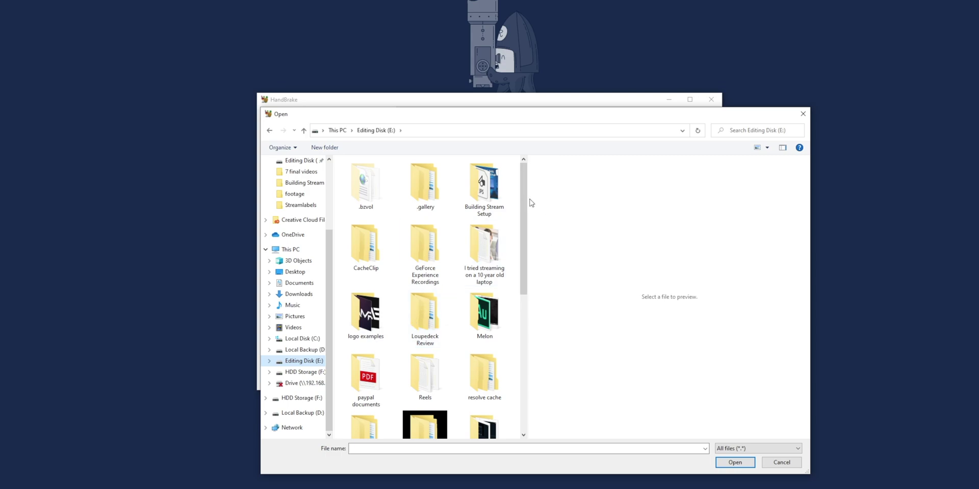
pyautogui.scroll(-1, 479, 201)
pyautogui.scroll(1, 479, 194)
pyautogui.doubleClick(481, 189)
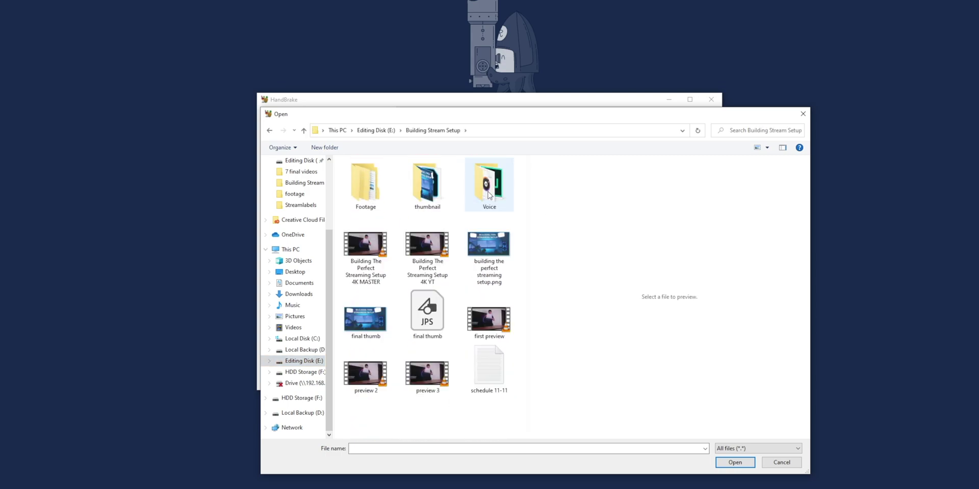
pyautogui.click(431, 258)
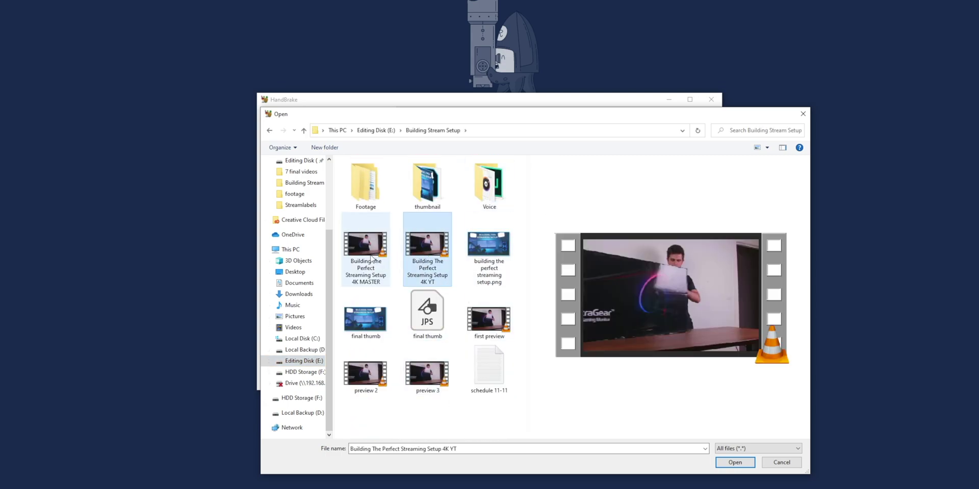
pyautogui.doubleClick(429, 251)
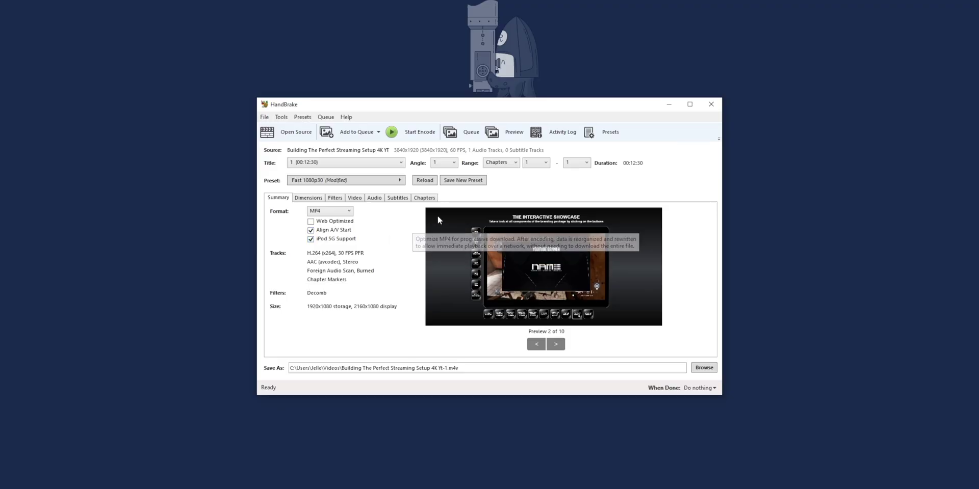
# Step: Apply the General > Fast 1080p30 preset and tick Web Optimized
pyautogui.click(300, 182)
pyautogui.moveTo(436, 184)
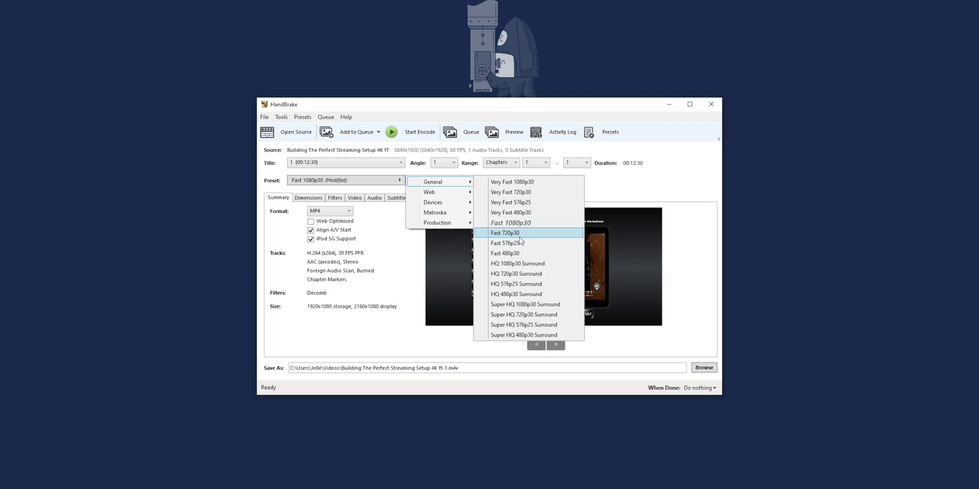
pyautogui.click(537, 228)
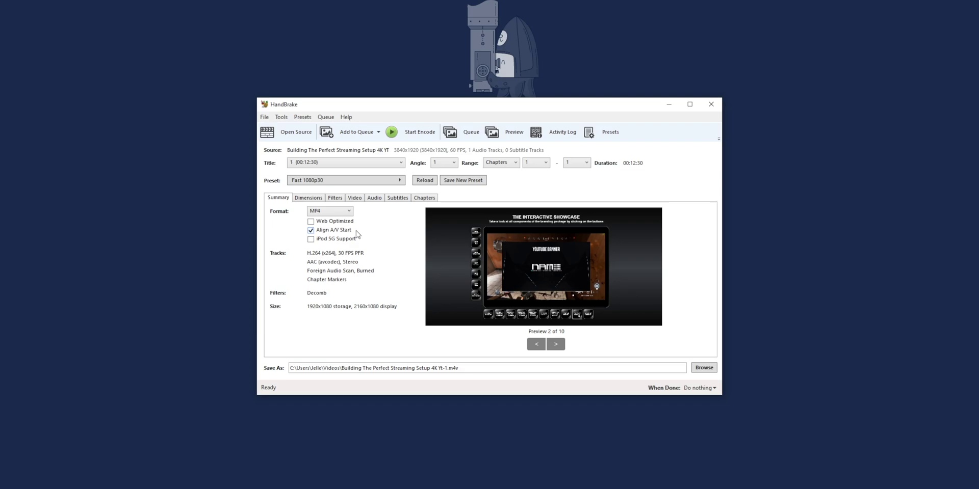
pyautogui.click(335, 222)
# Step: Confirm Width 1920 and Height 1080 on the Dimensions tab, then view the Video settings
pyautogui.click(314, 199)
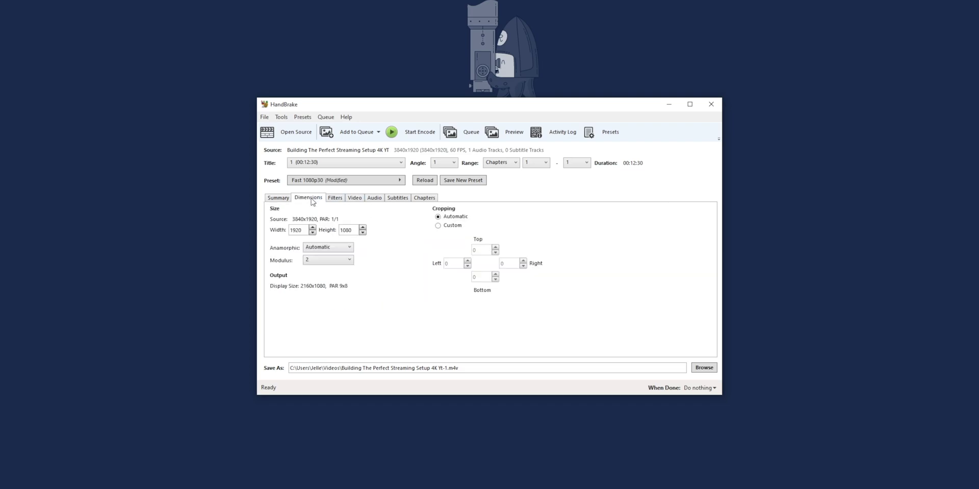
pyautogui.click(301, 229)
pyautogui.click(351, 231)
pyautogui.hotkey('shift', 'Tab')
pyautogui.press('Tab')
pyautogui.press('Tab')
pyautogui.click(355, 198)
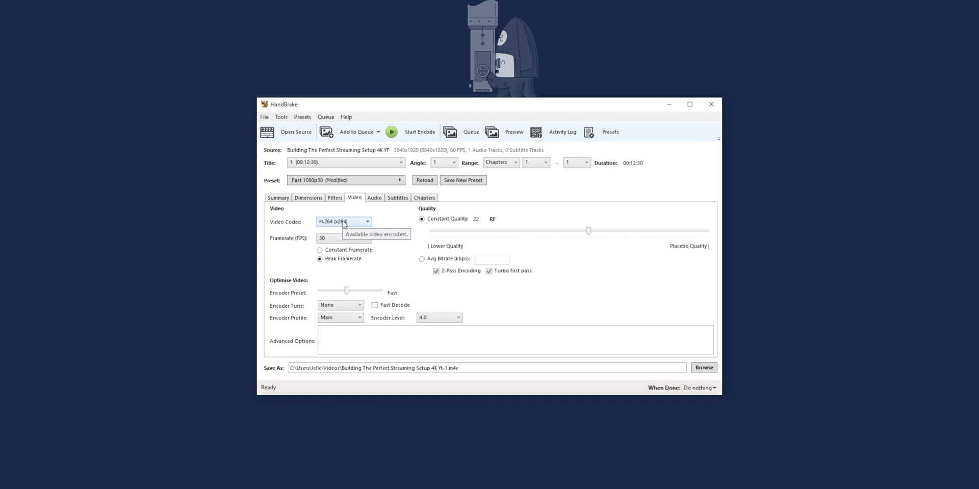
# Step: Set constant framerate, encoder level Auto, 4000 kbps average bitrate, and keep the VerySlow preset
pyautogui.click(336, 251)
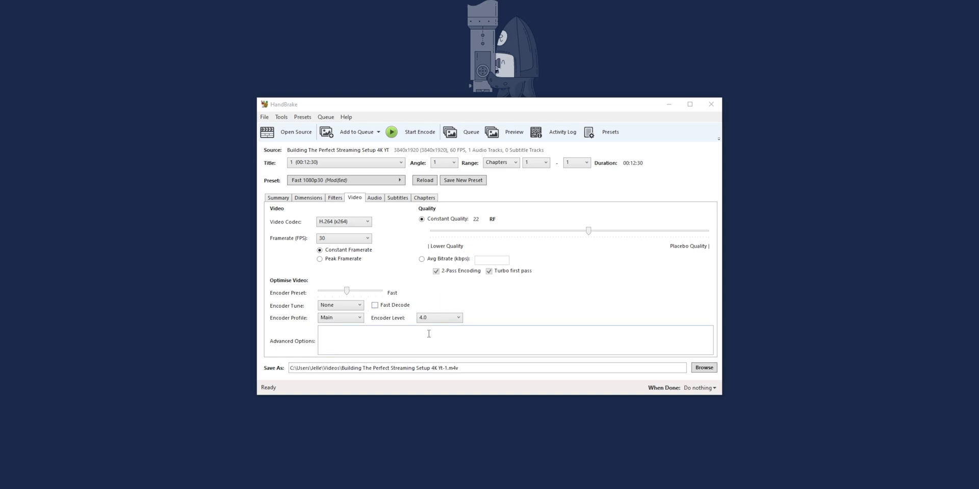
pyautogui.click(437, 318)
pyautogui.click(443, 328)
pyautogui.click(444, 259)
pyautogui.click(485, 259)
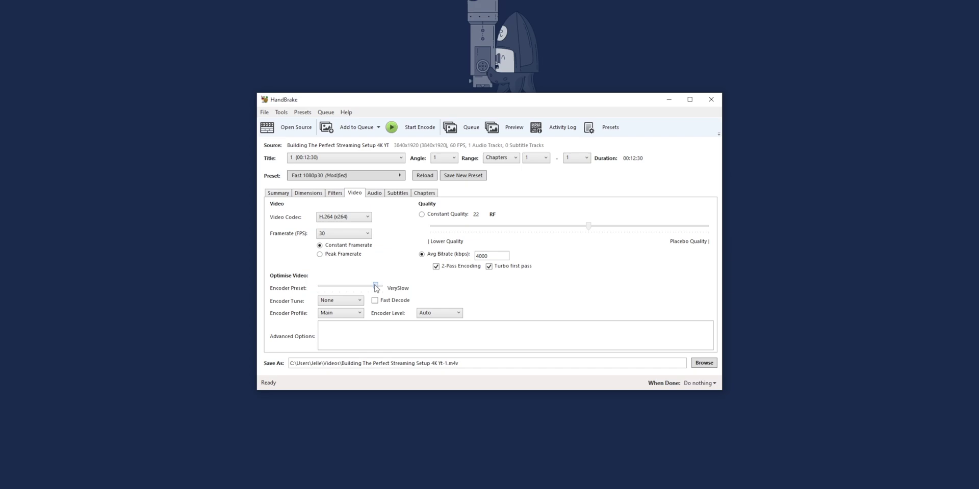
pyautogui.moveTo(376, 286); pyautogui.dragTo(375, 290)
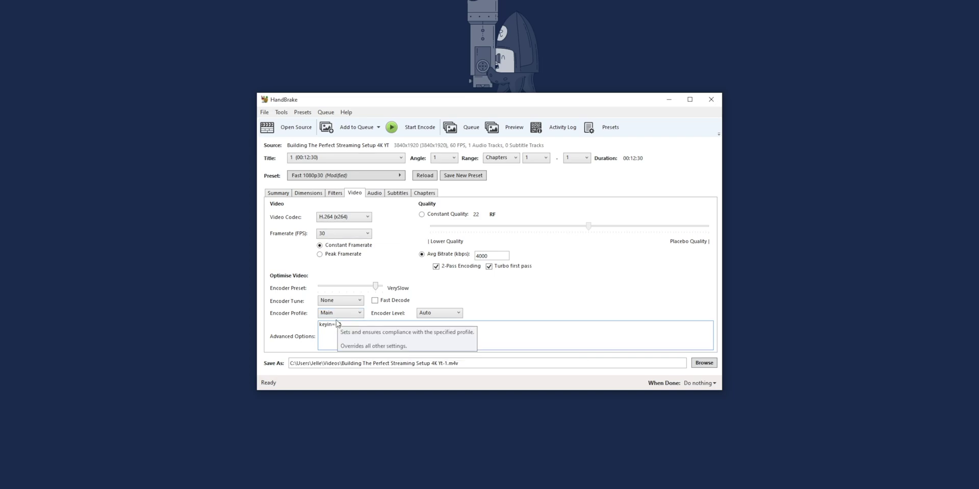
# Step: Set the output file to 'test export restream.m4v' in the Downloads folder
pyautogui.click(706, 367)
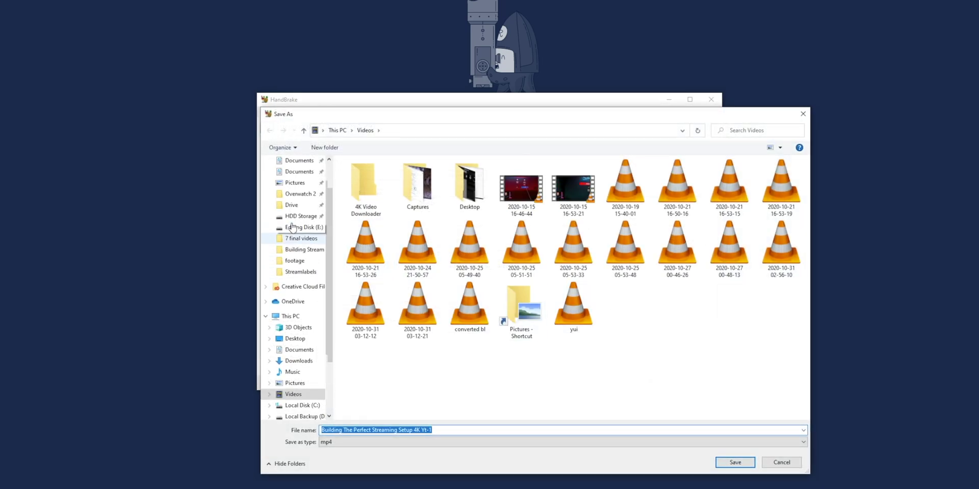
pyautogui.click(297, 190)
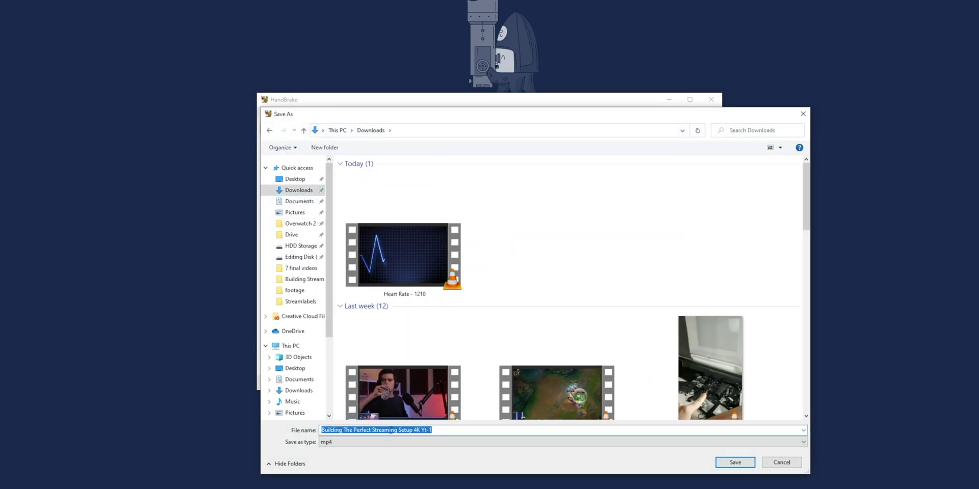
pyautogui.write('test export restream')
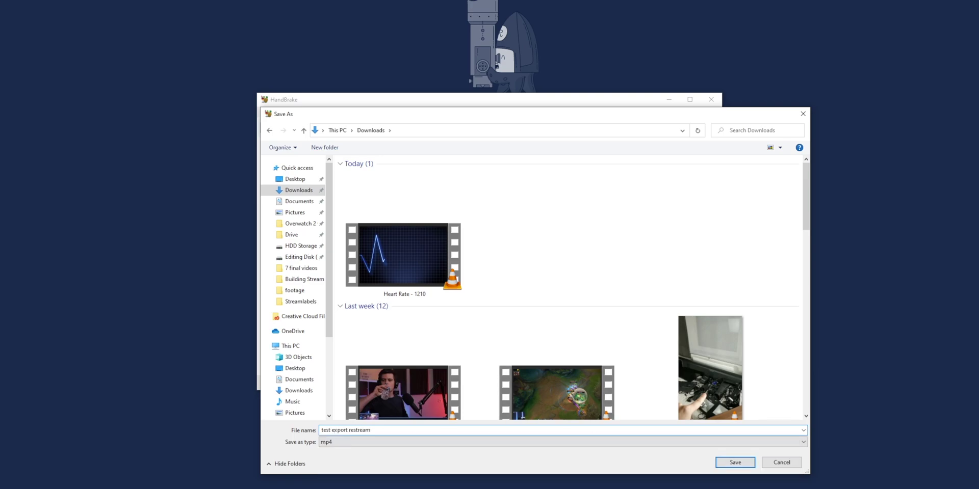
pyautogui.click(737, 463)
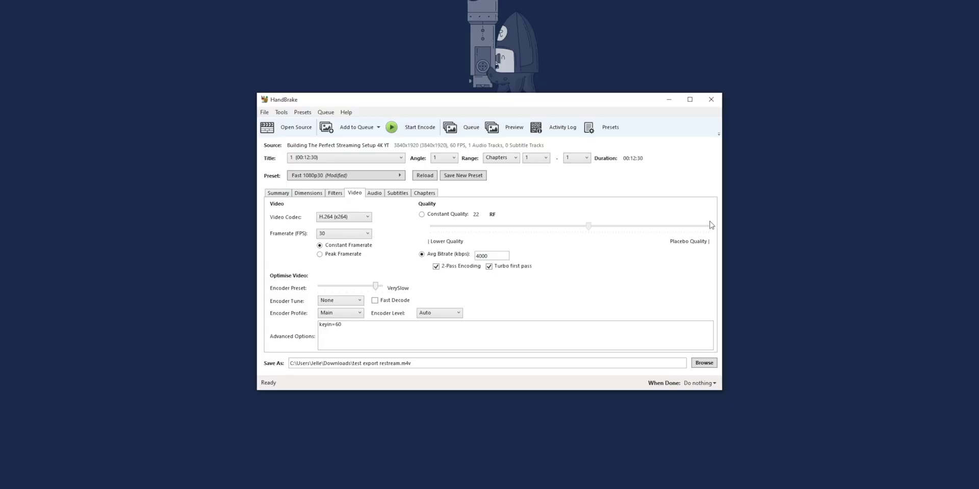
# Step: Save a new HandBrake preset with custom dimensions at width 1920, then apply preset 1
pyautogui.click(608, 135)
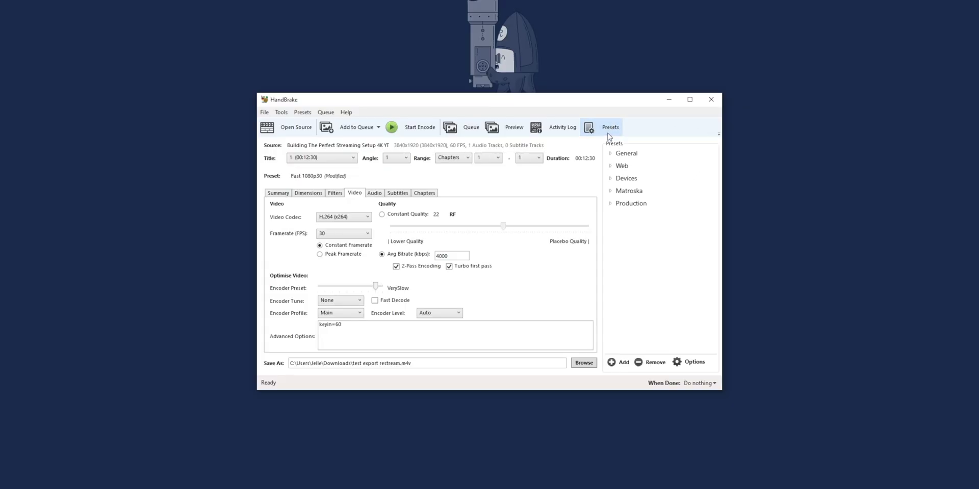
pyautogui.click(619, 362)
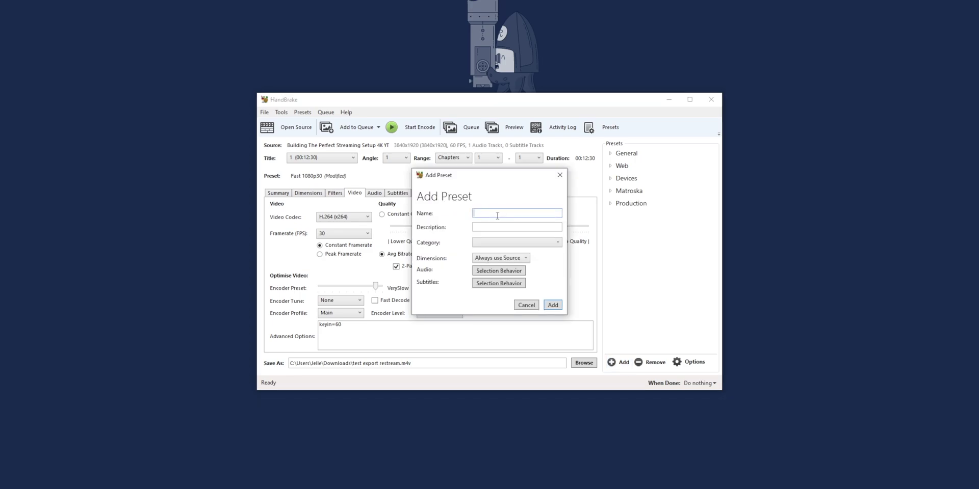
pyautogui.click(510, 260)
pyautogui.click(494, 278)
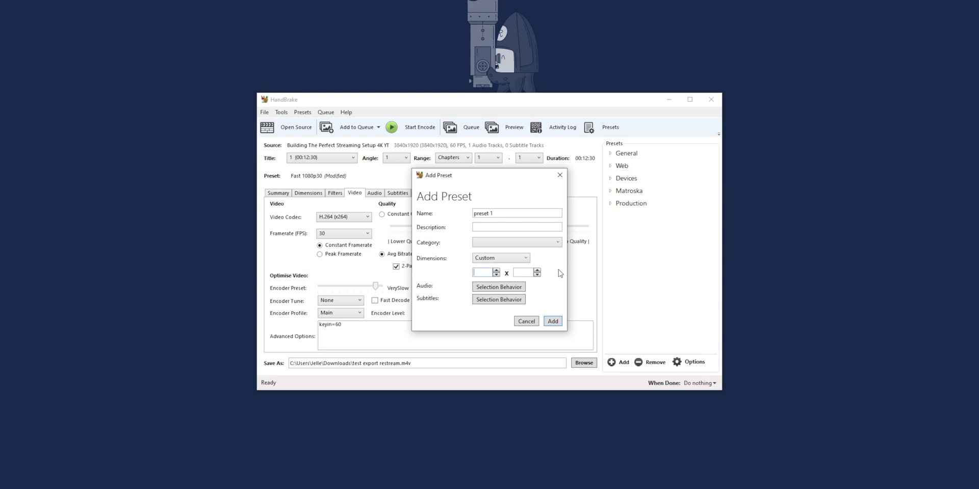
pyautogui.write('1920')
pyautogui.click(533, 270)
pyautogui.write('1080')
pyautogui.click(552, 322)
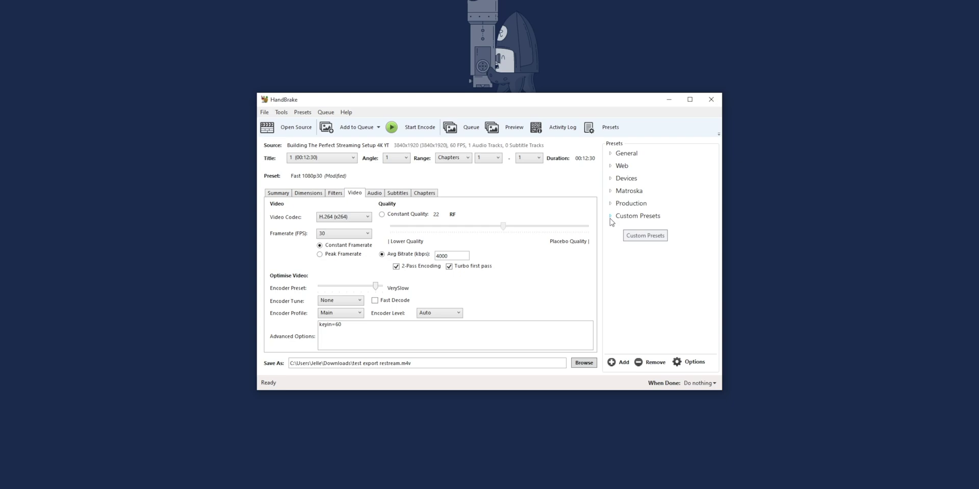
pyautogui.click(640, 217)
pyautogui.click(632, 226)
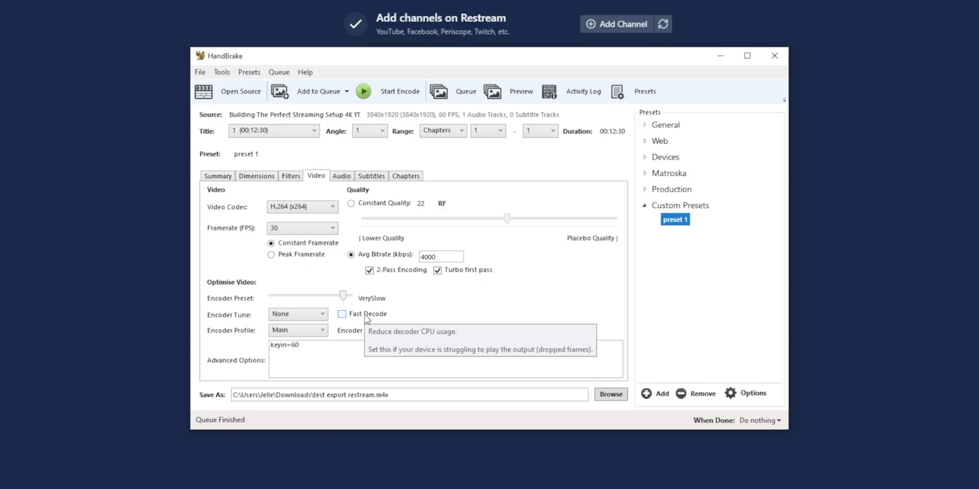
# Step: Upload 'test export restream' from Downloads into the Restream Videos library
pyautogui.click(73, 131)
pyautogui.scroll(4, 55, 162)
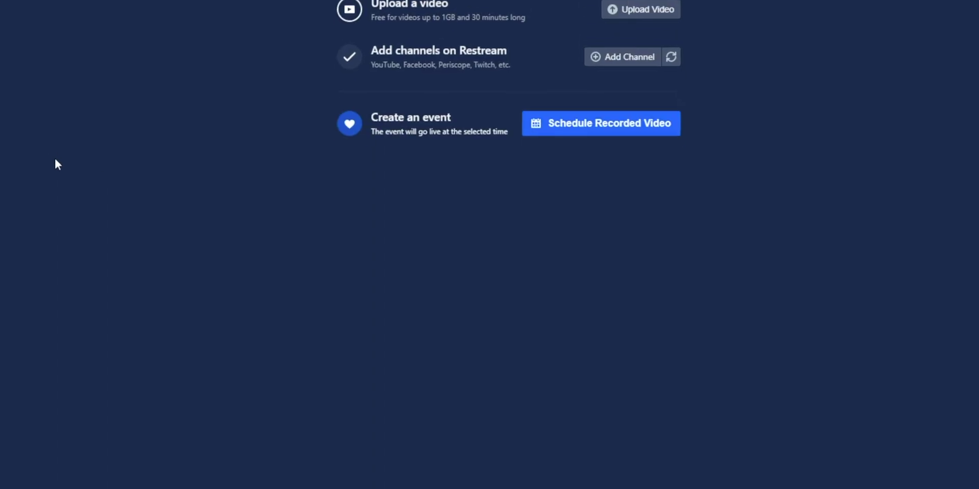
pyautogui.click(260, 38)
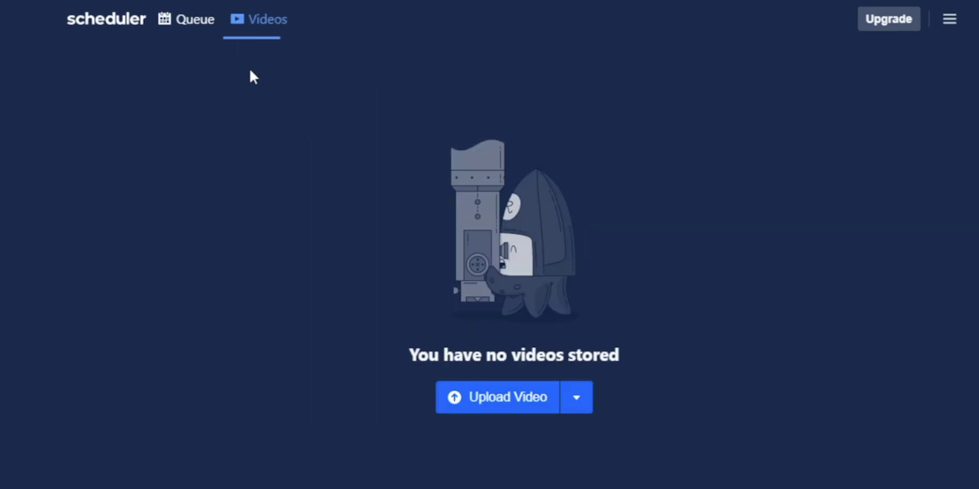
pyautogui.click(489, 402)
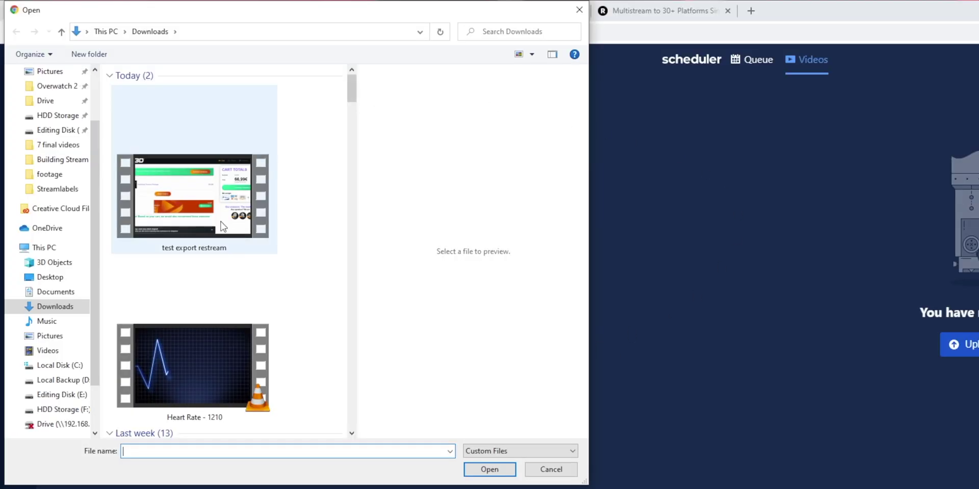
pyautogui.click(214, 234)
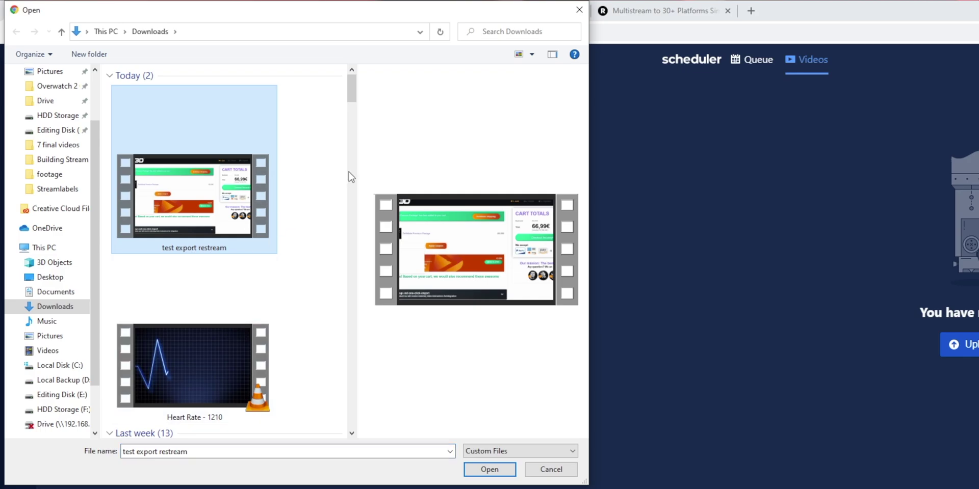
pyautogui.doubleClick(243, 191)
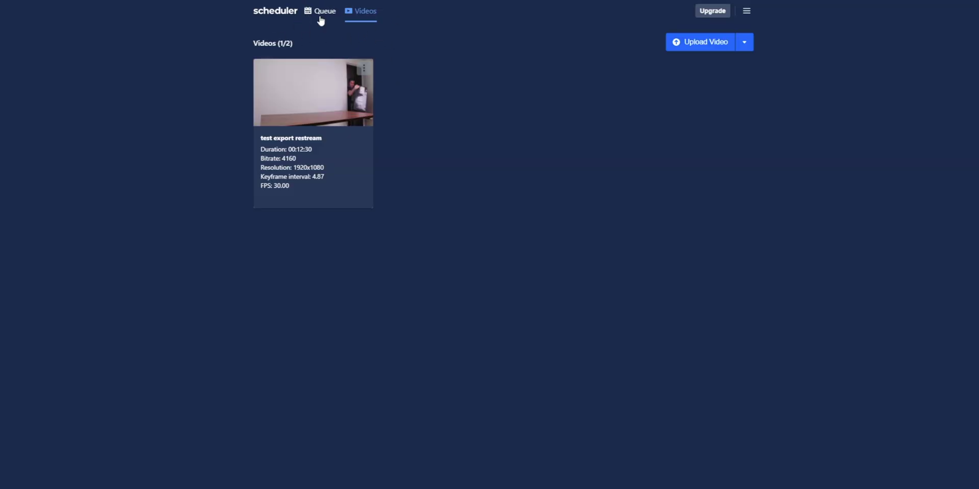
# Step: Create a recorded-video queue slot titled 'twitch scheduled stream' using the test export restream video
pyautogui.click(316, 13)
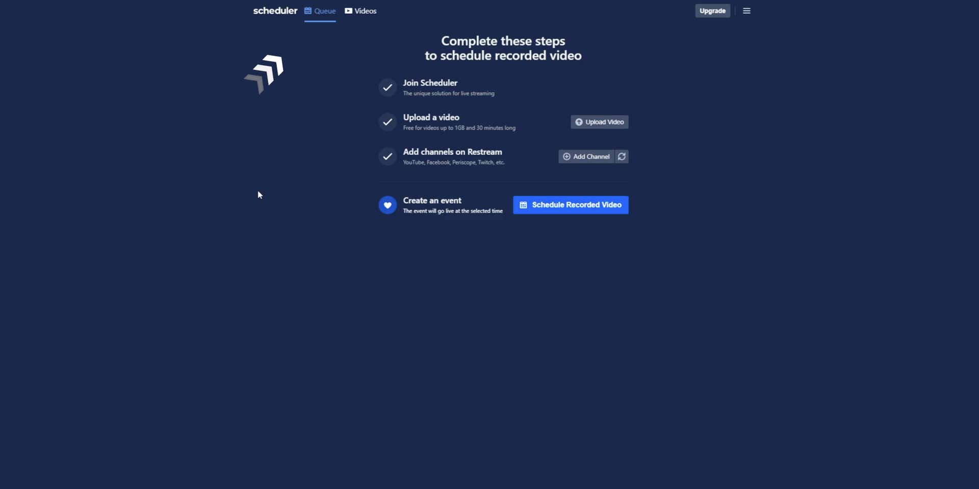
pyautogui.click(583, 208)
pyautogui.moveTo(447, 300); pyautogui.dragTo(366, 301)
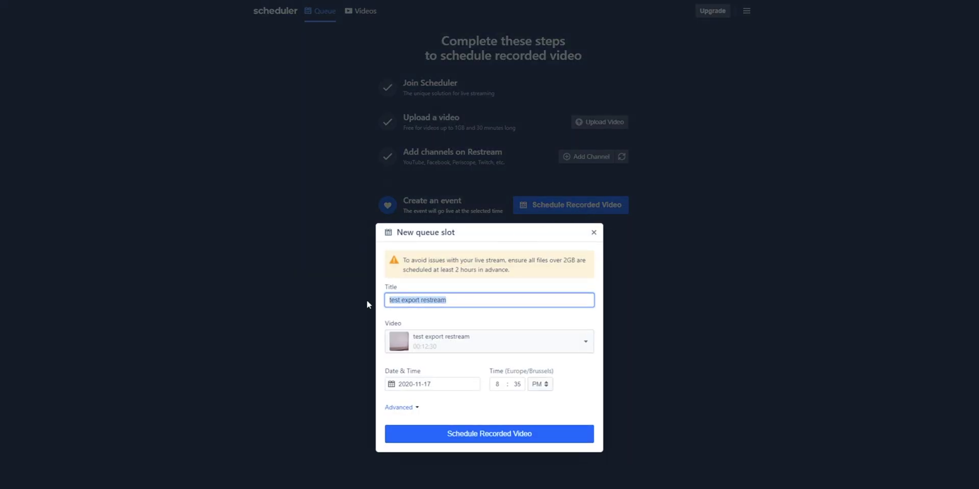
pyautogui.write('twitch scheduled stream')
pyautogui.click(578, 381)
pyautogui.click(579, 350)
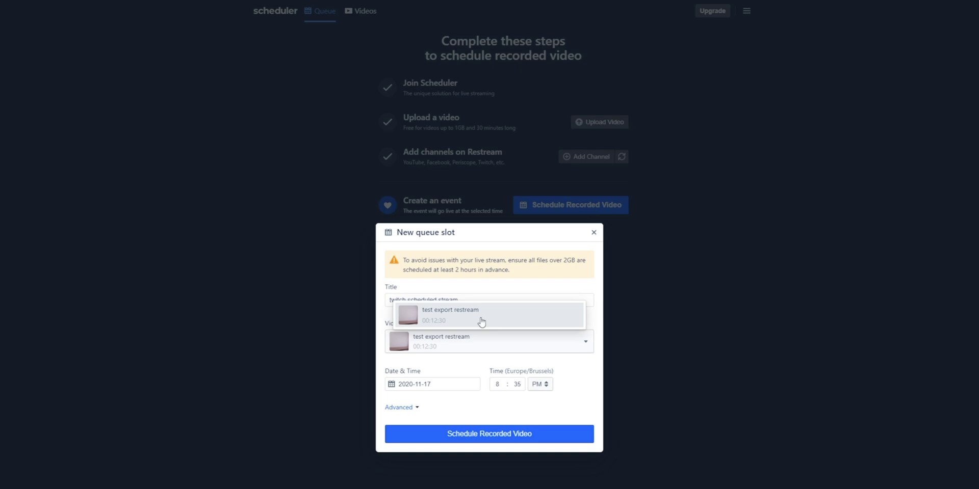
pyautogui.click(484, 325)
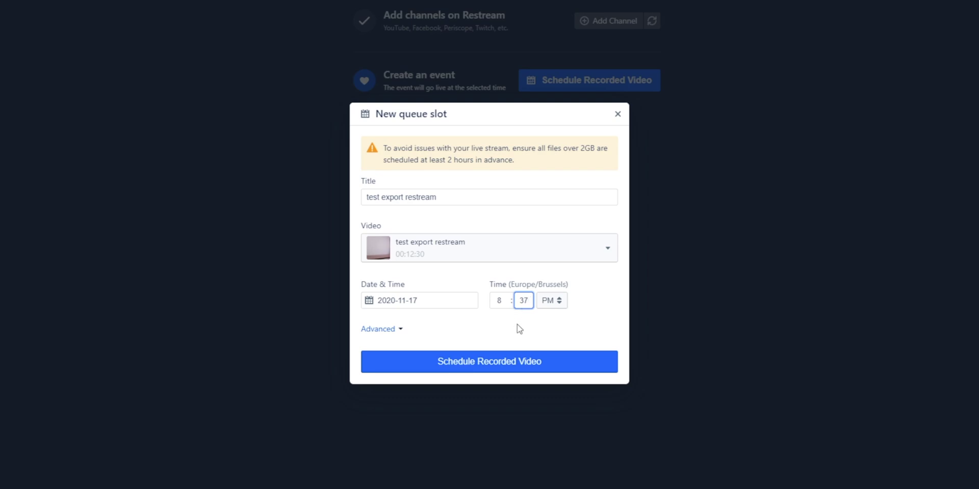
# Step: Confirm the 8:37 PM start and reveal advanced options: Twitch enabled, Don't repeat, EU-West (Amsterdam) ingest
pyautogui.click(487, 332)
pyautogui.click(387, 330)
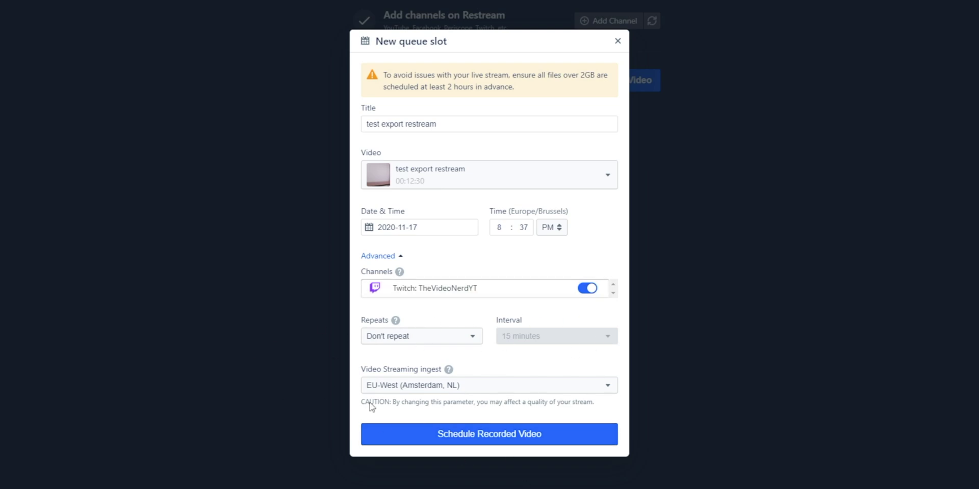
# Step: Schedule the test export restream slot for Tue 17 Nov, 08:37 PM
pyautogui.click(515, 442)
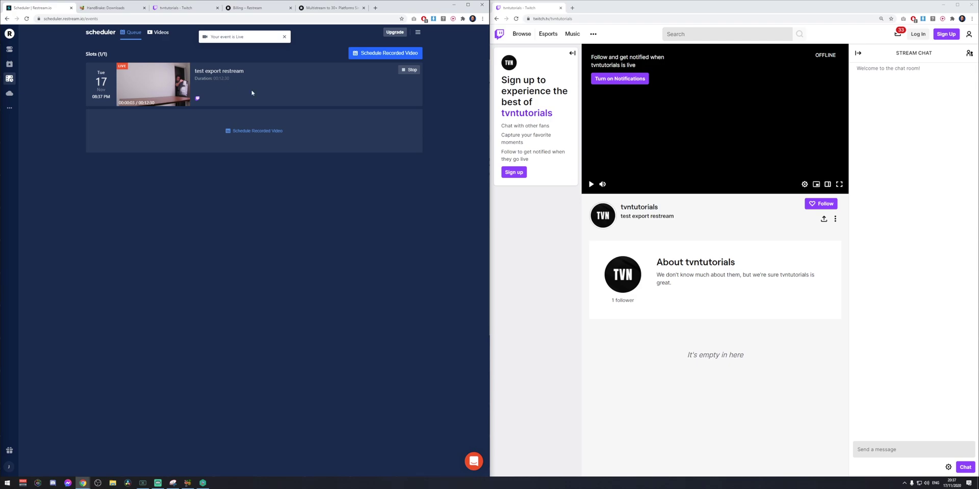
# Step: Switch to the tvntutorials Twitch channel page and watch the scheduled broadcast go live
pyautogui.click(691, 283)
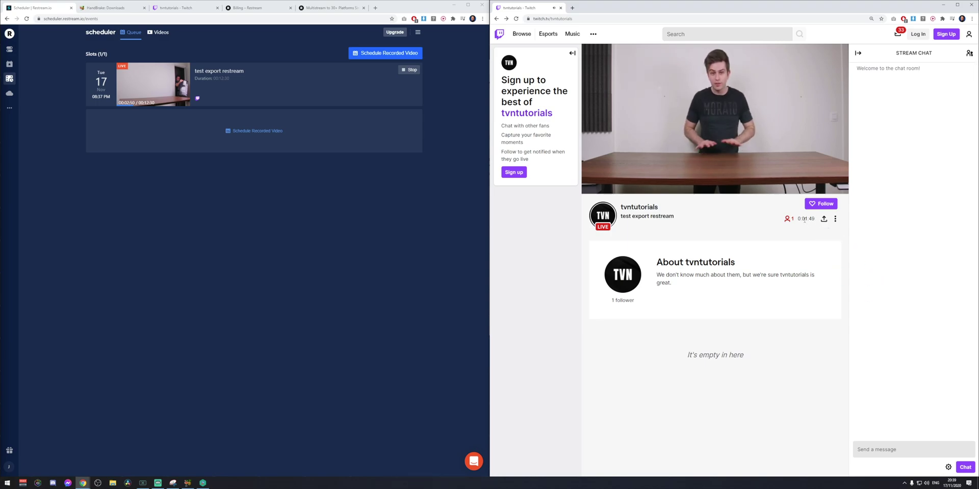
pyautogui.moveTo(816, 219); pyautogui.dragTo(805, 218)
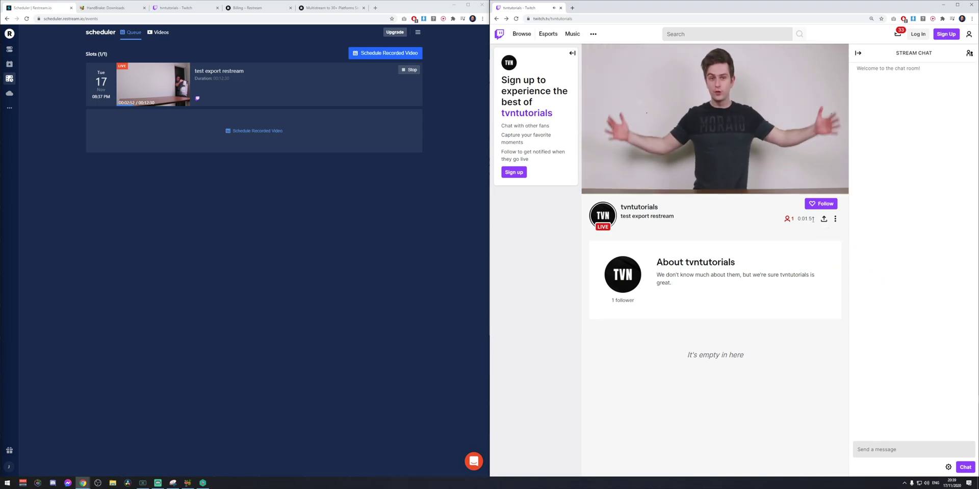